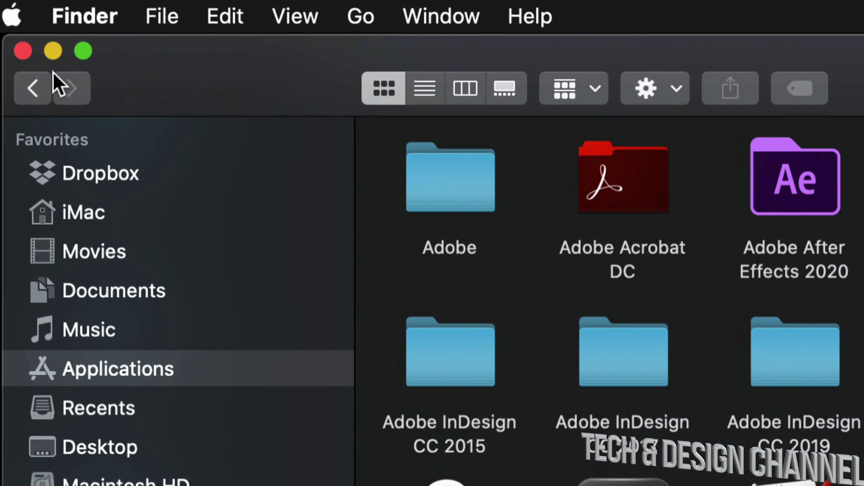
right_click(63, 374)
click(43, 373)
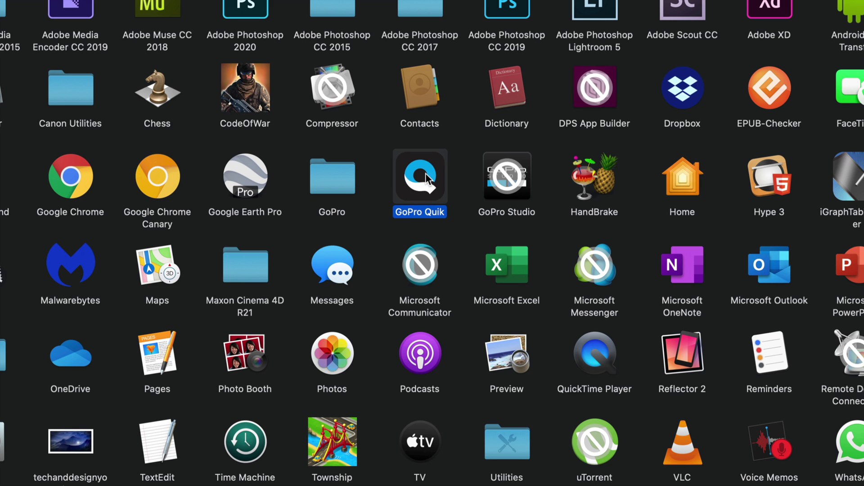
right_click(425, 173)
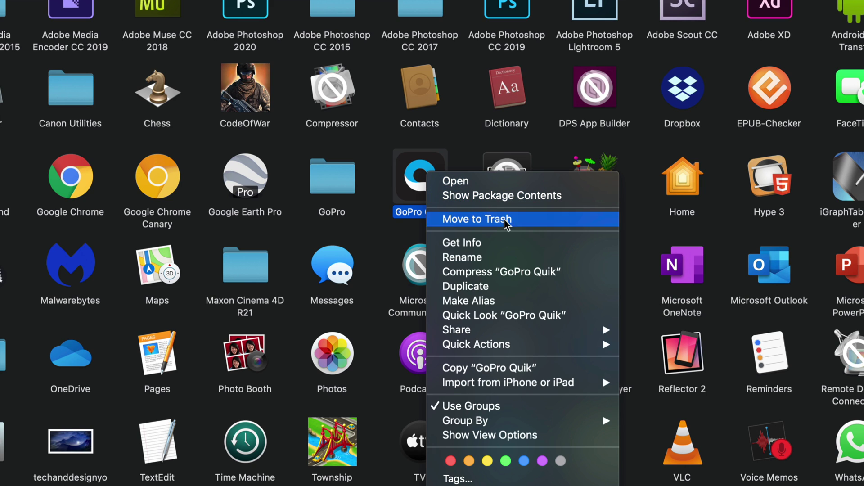
click(473, 147)
click(473, 147)
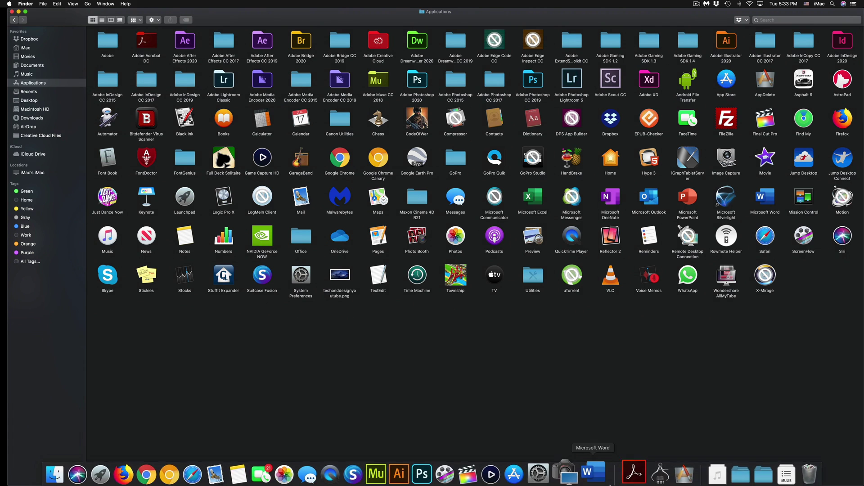
- Launch AppDelete and drop GoPro Studio into it, listing six related items totalling 200 MB
click(676, 471)
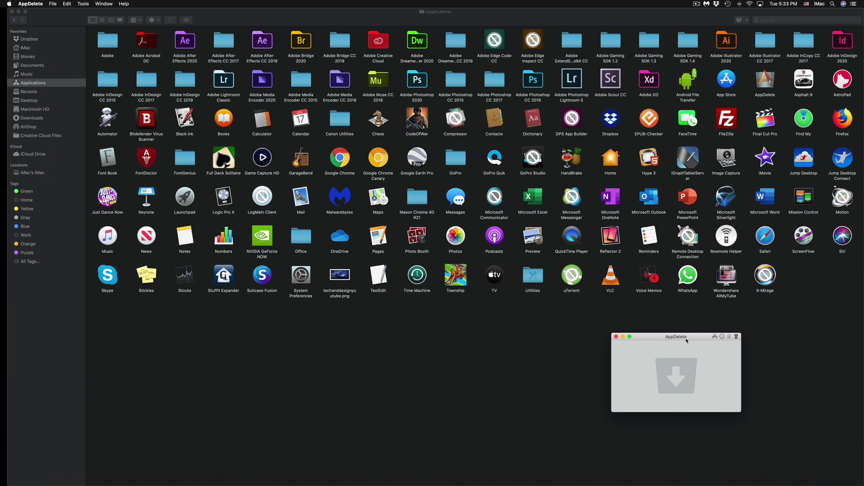
mouse_move(687, 341)
mouse_down()
mouse_move(466, 154)
mouse_move(463, 137)
mouse_up()
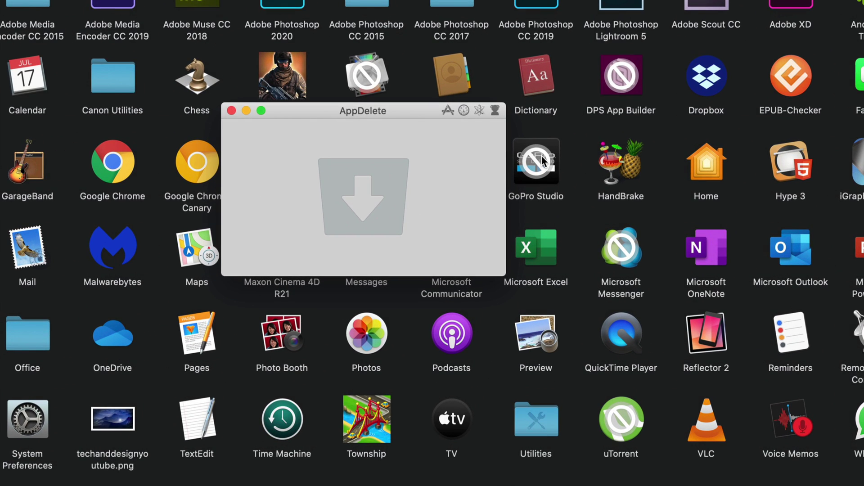
click(540, 160)
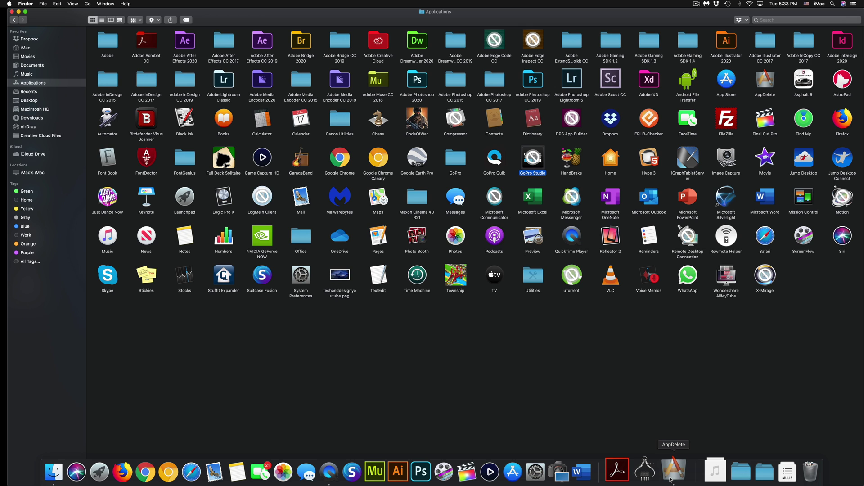
click(673, 471)
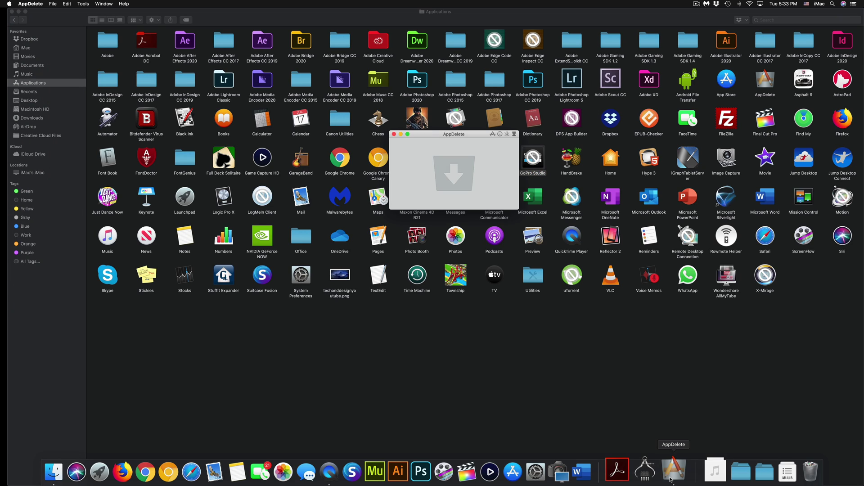
mouse_move(533, 159)
mouse_down()
mouse_move(568, 152)
mouse_move(468, 162)
mouse_up()
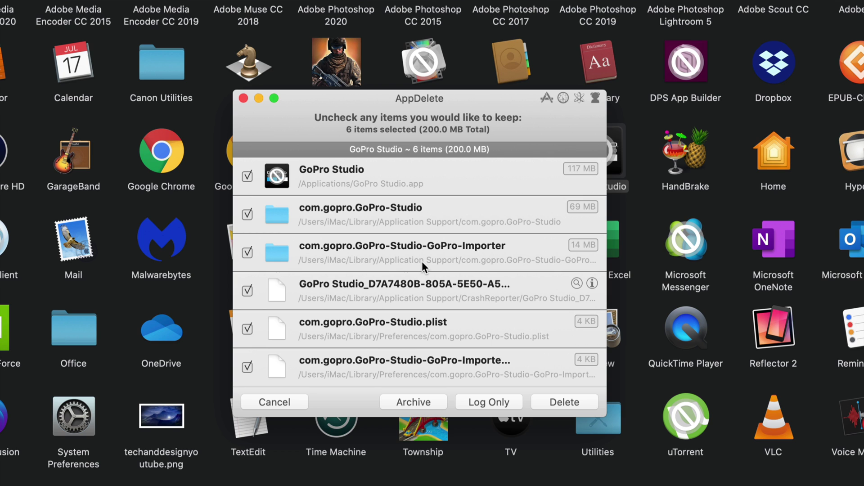
scroll(422, 262, down, 2)
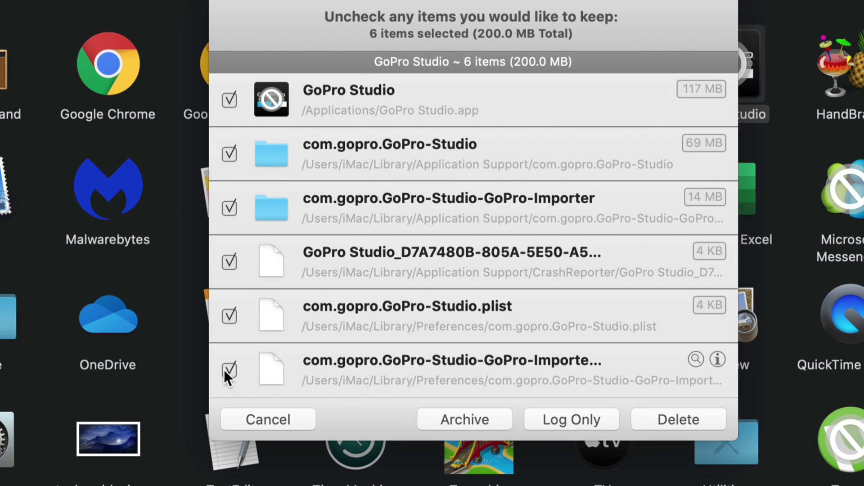
- Keep all six GoPro Studio items checked, including com.gopro.GoPro-Studio.plist, then delete and authorize
click(228, 369)
click(228, 314)
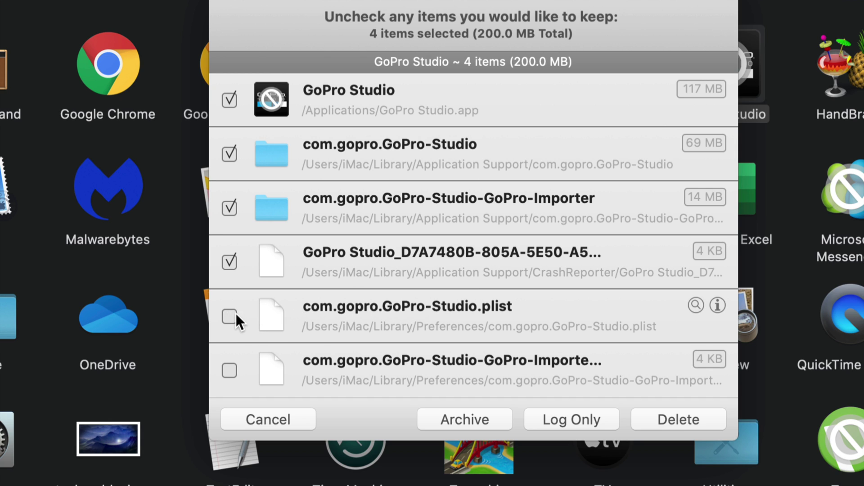
click(230, 315)
click(228, 370)
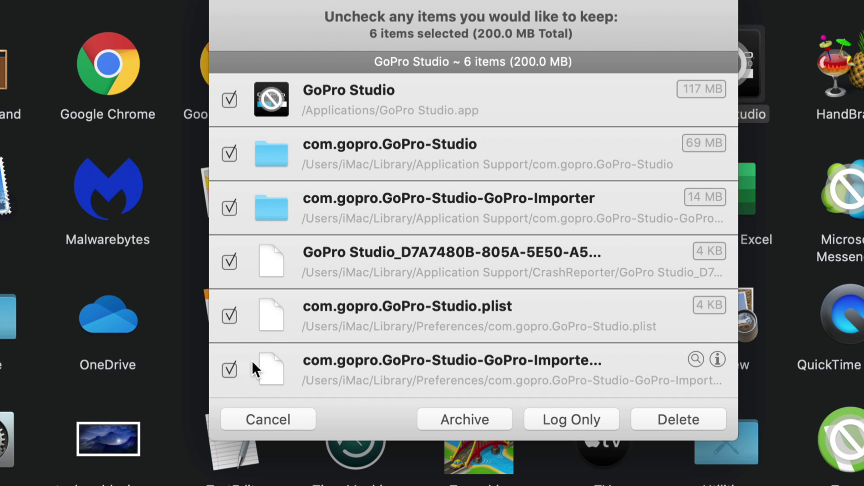
click(687, 419)
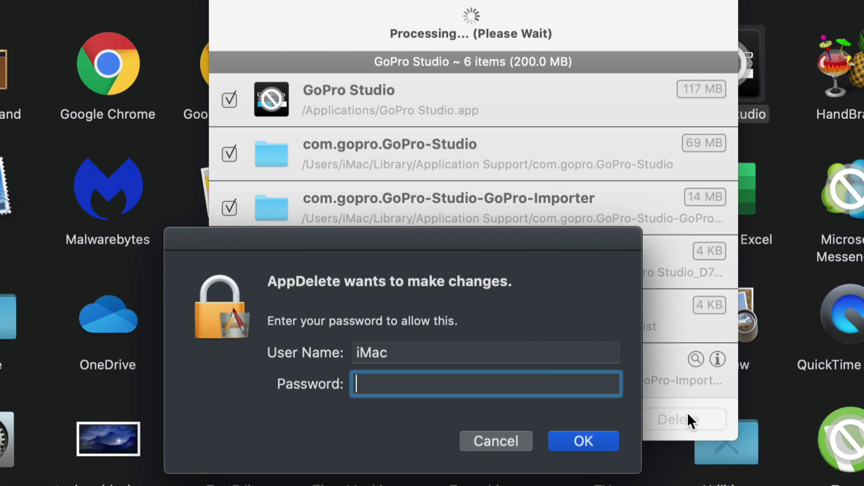
click(588, 438)
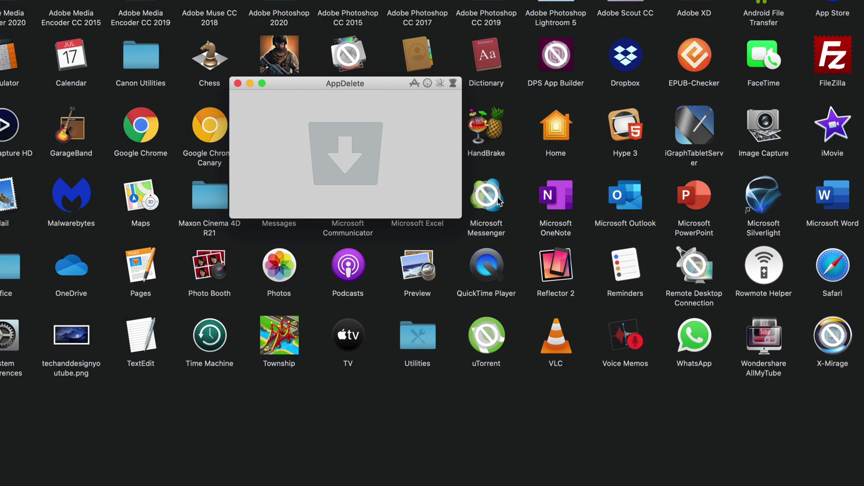
- Send Microsoft Messenger to the Trash with Cmd+Delete and authorize the move
click(499, 201)
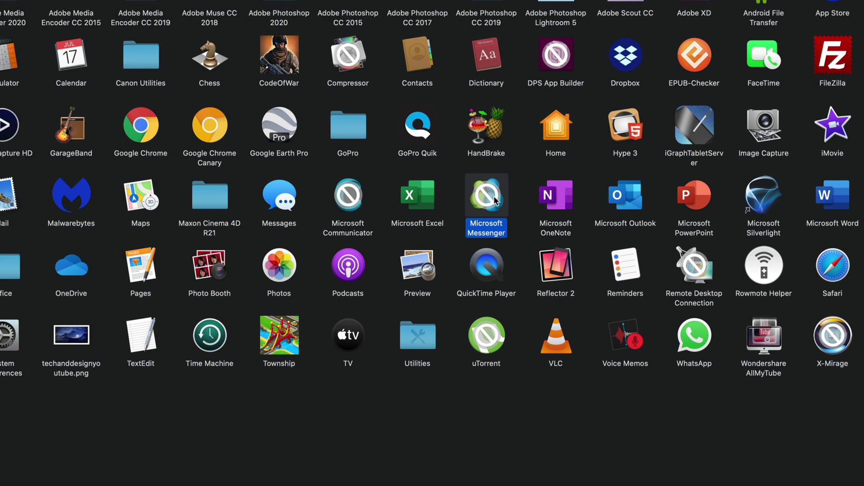
key(super+BackSpace)
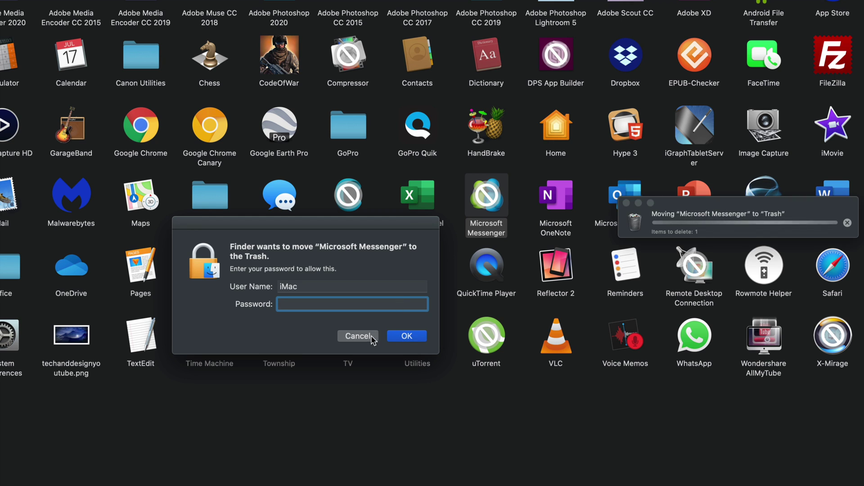
click(407, 336)
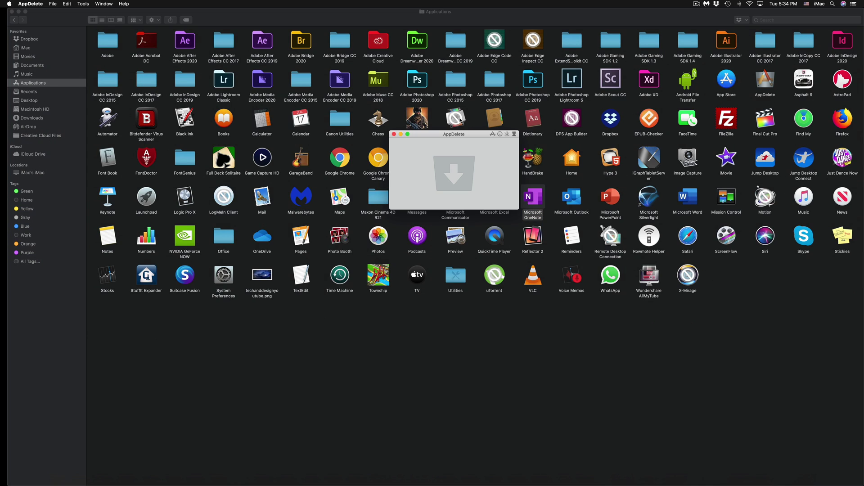
- Drop Microsoft Communicator into AppDelete and delete it with its four related items (111.2 MB)
drag(461, 135, 369, 180)
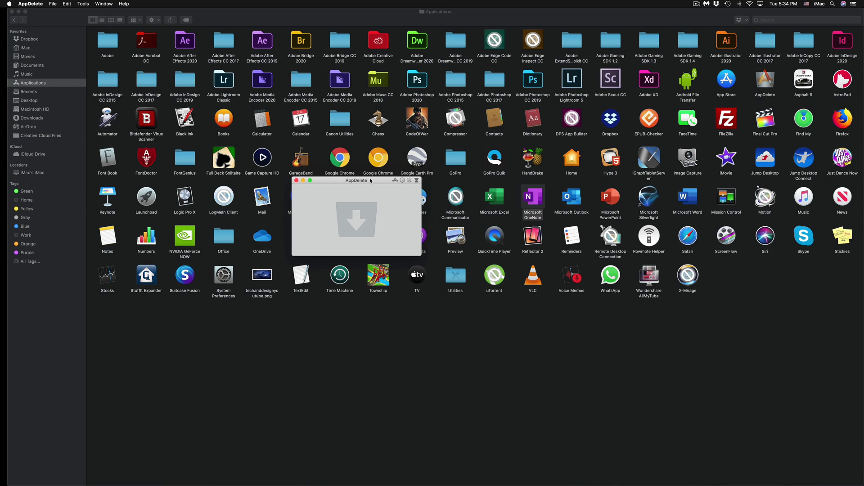
drag(455, 198, 356, 216)
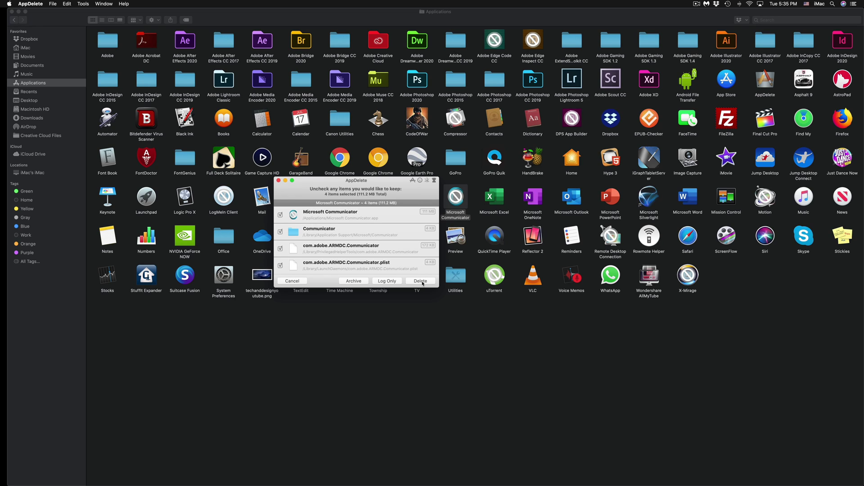
click(422, 283)
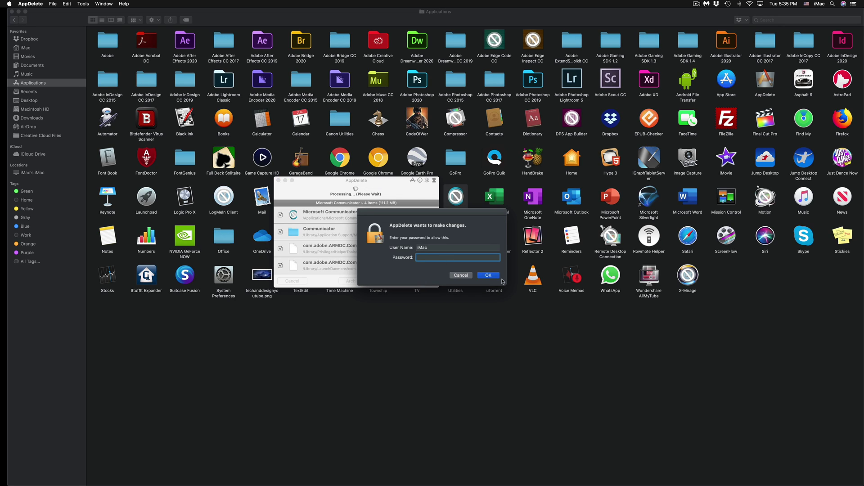
click(491, 277)
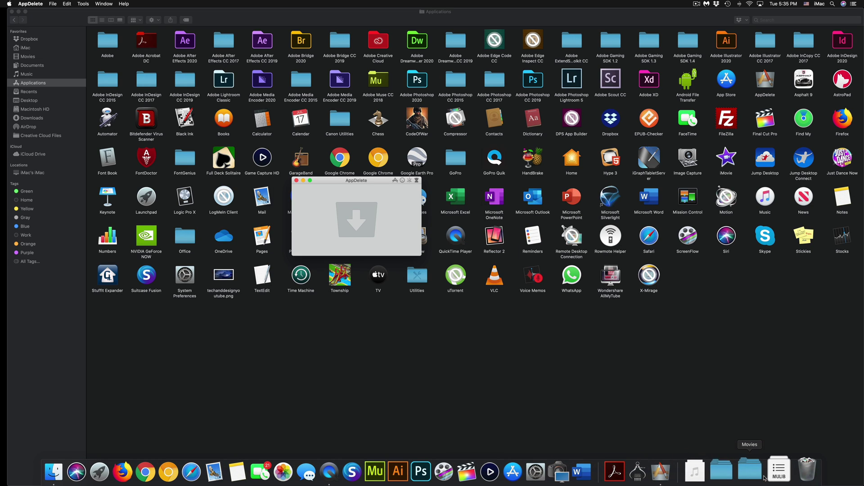
- Choose Empty Trash from the Dock Trash menu and confirm permanent erasure
right_click(797, 468)
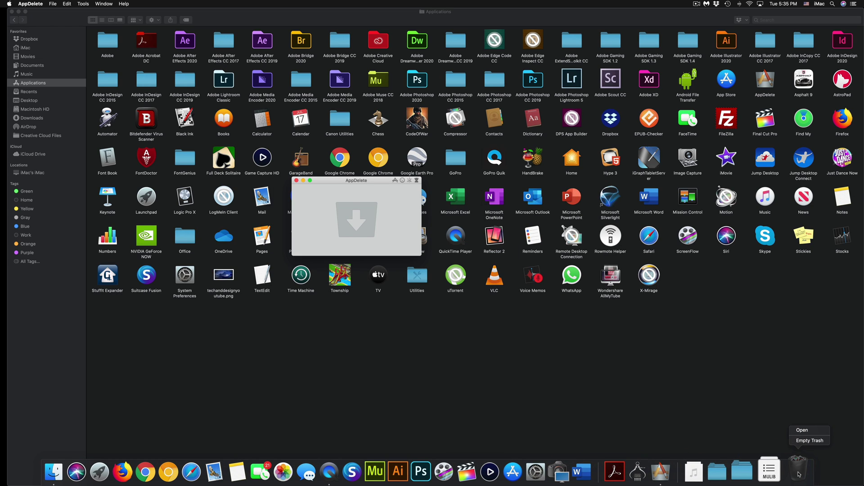
click(807, 444)
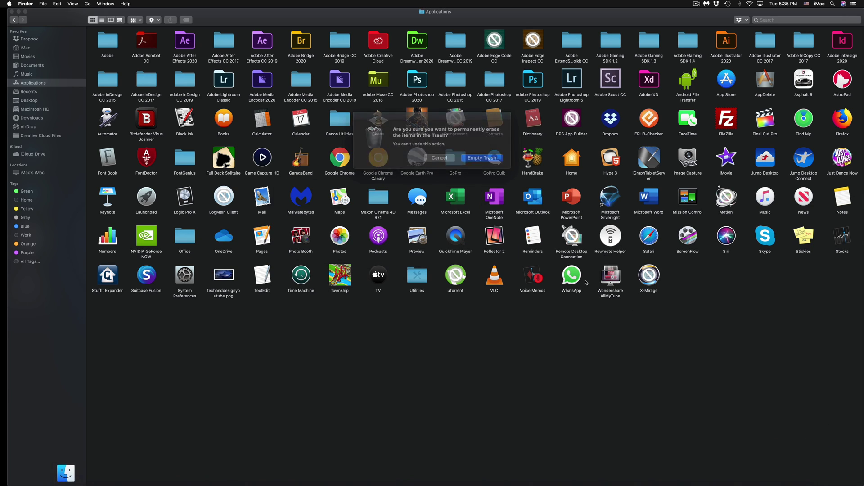
click(480, 159)
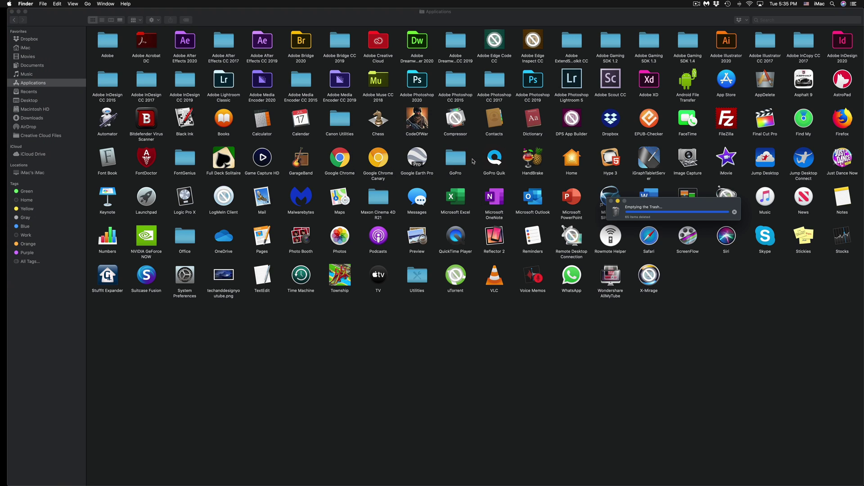